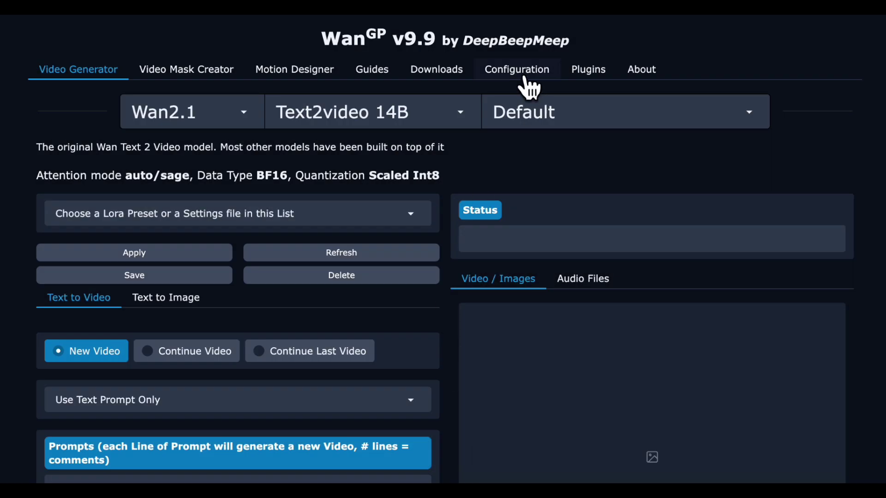
# Step: In Configuration, set Attention Type to 'sdpa: Default, always available' and save the settings
pyautogui.click(531, 84)
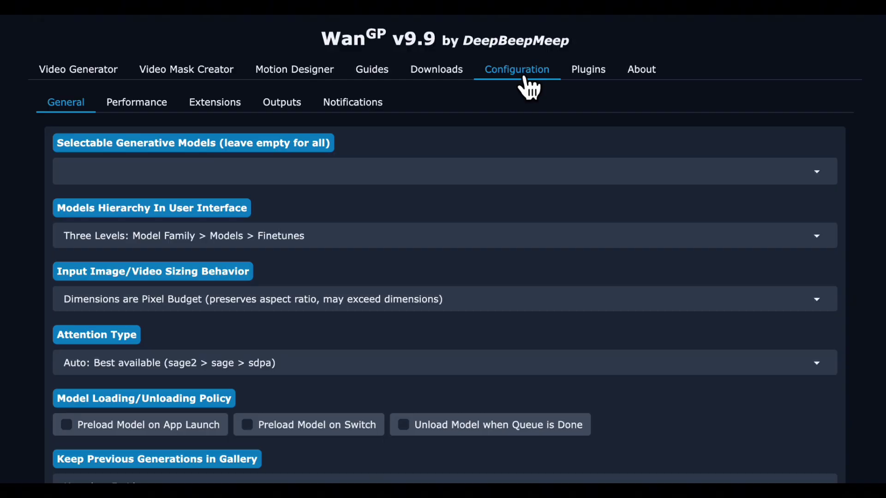
pyautogui.scroll(-1, 298, 260)
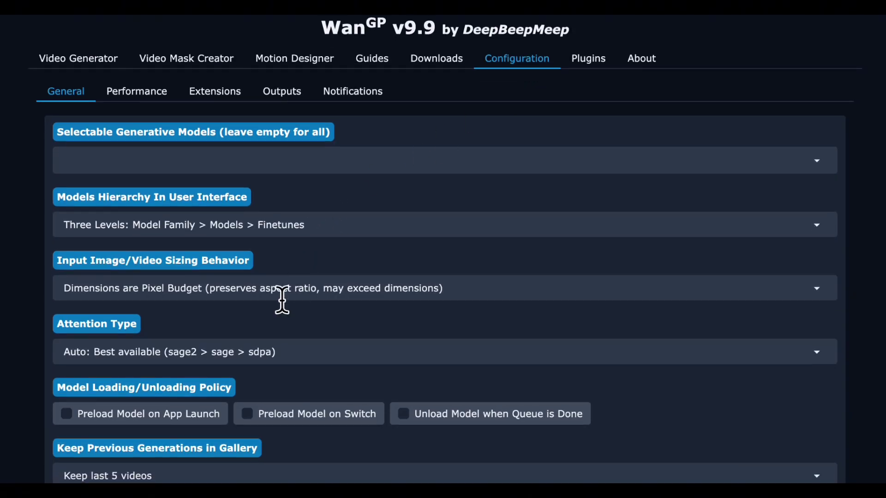
pyautogui.click(266, 362)
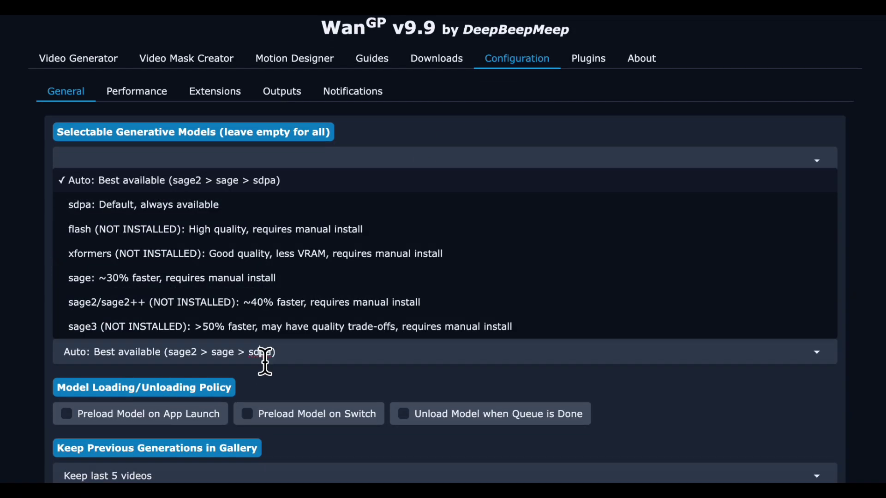
pyautogui.click(195, 207)
pyautogui.scroll(-10, 352, 304)
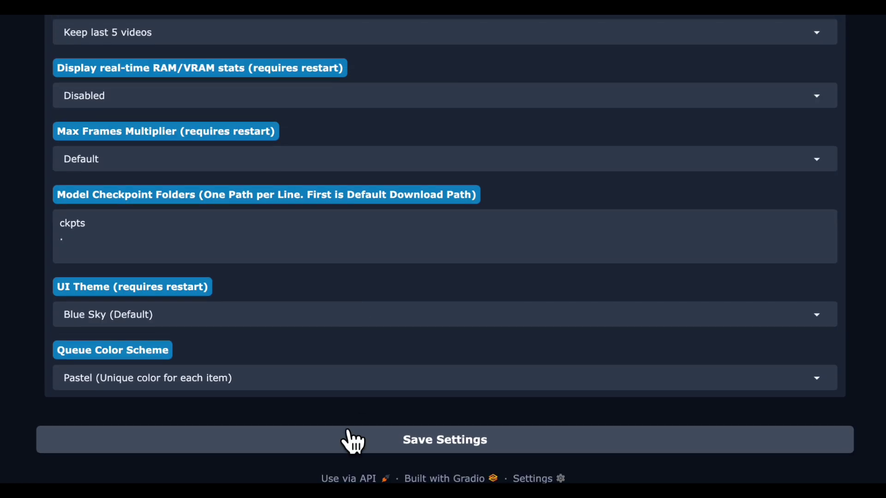
pyautogui.click(349, 438)
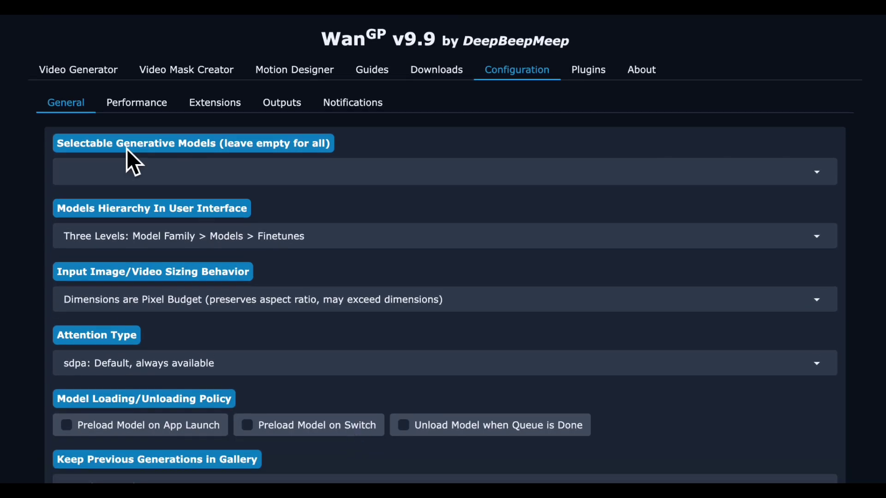
# Step: Switch the Video Generator model to SCAIL 14B Preview
pyautogui.click(74, 65)
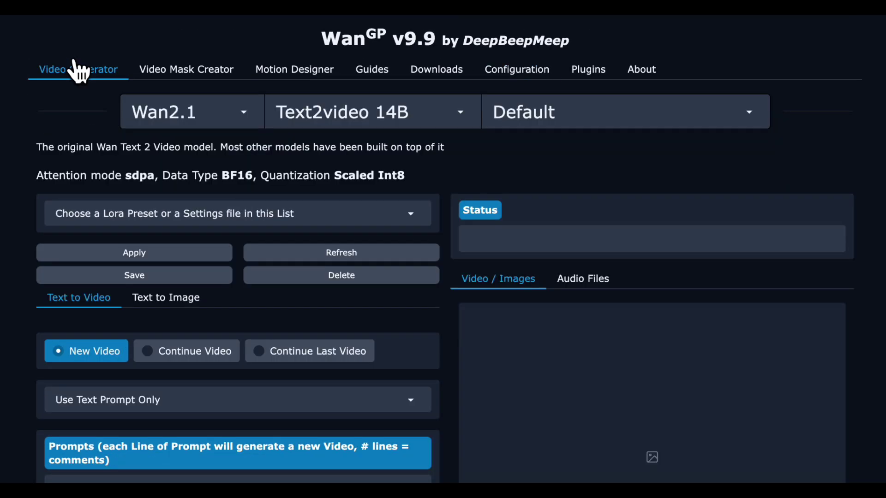
pyautogui.click(322, 112)
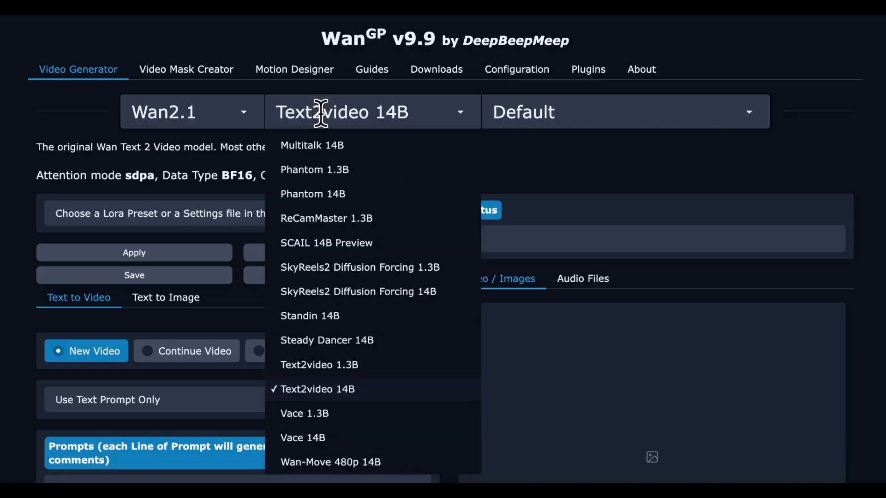
pyautogui.click(323, 243)
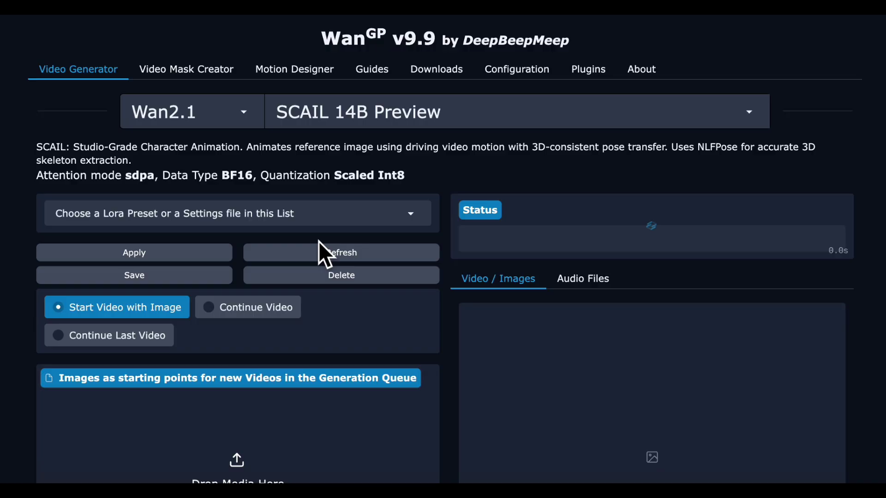
# Step: Apply the 'Image2Video lightx2v - 4 Steps' accelerator profile from the Lora presets
pyautogui.click(288, 221)
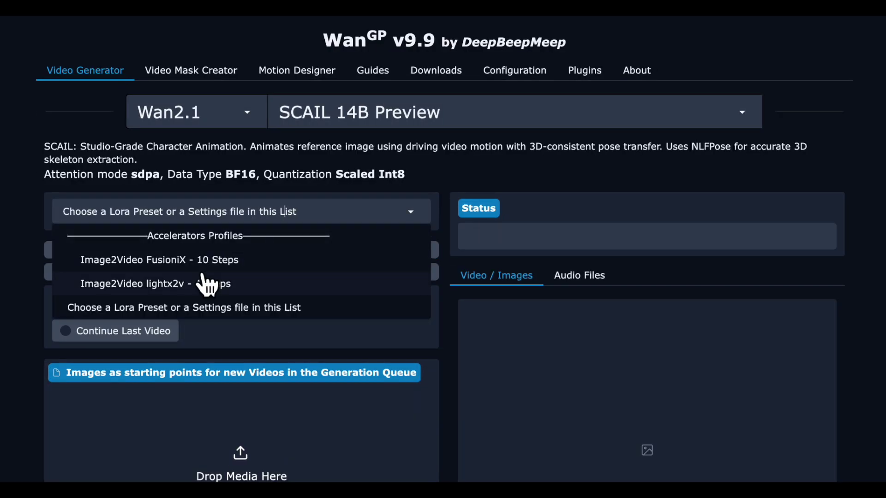
pyautogui.click(177, 285)
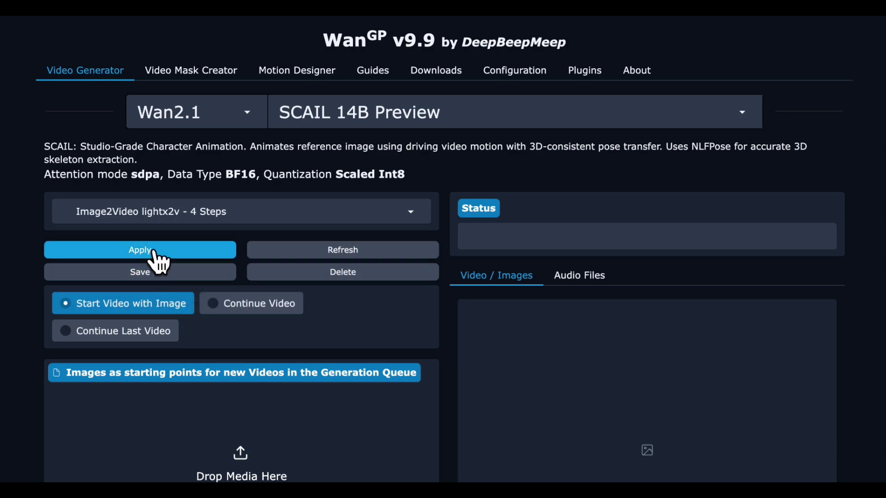
pyautogui.click(140, 250)
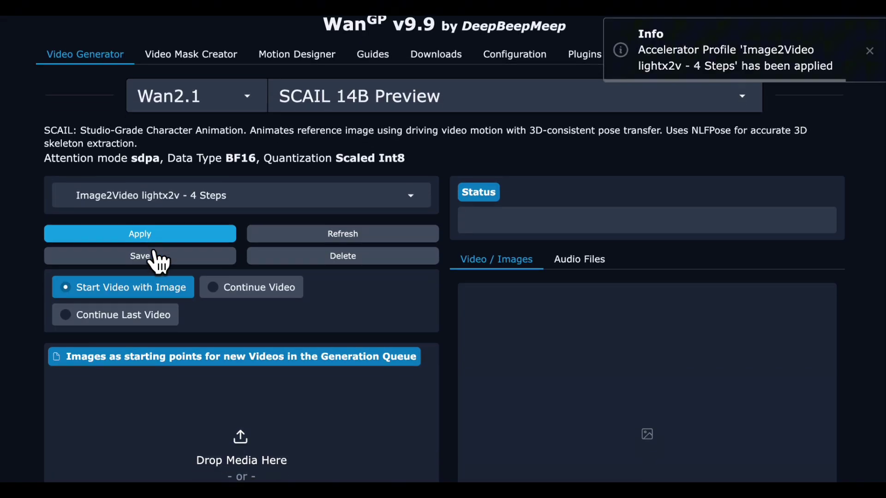
# Step: Drop the polar bear image into the start image box
pyautogui.scroll(-4, 157, 260)
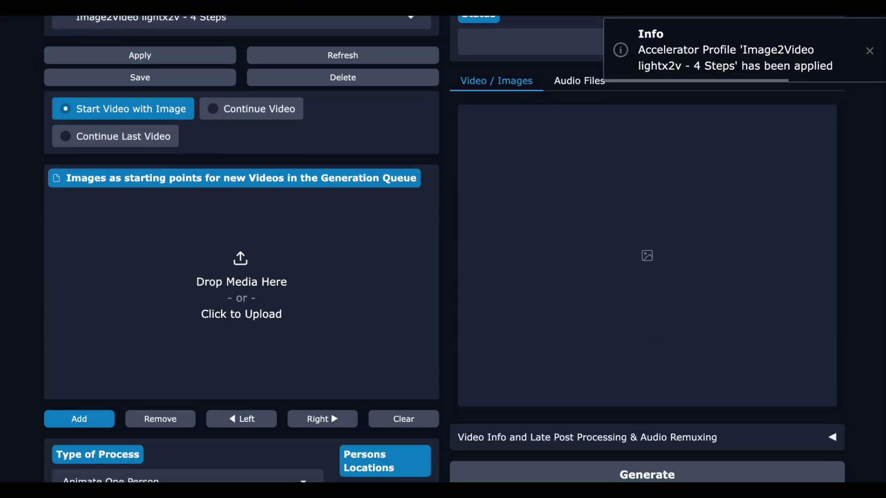
pyautogui.moveTo(0, 286); pyautogui.dragTo(220, 288)
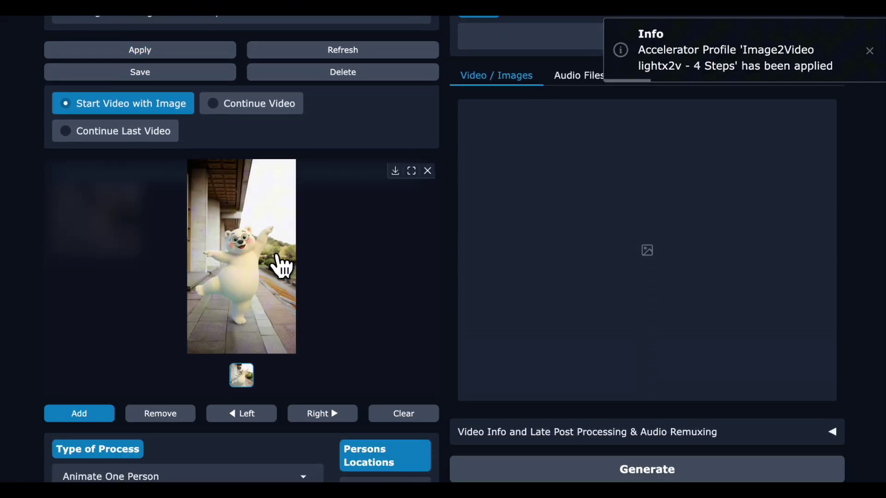
pyautogui.scroll(-3, 282, 266)
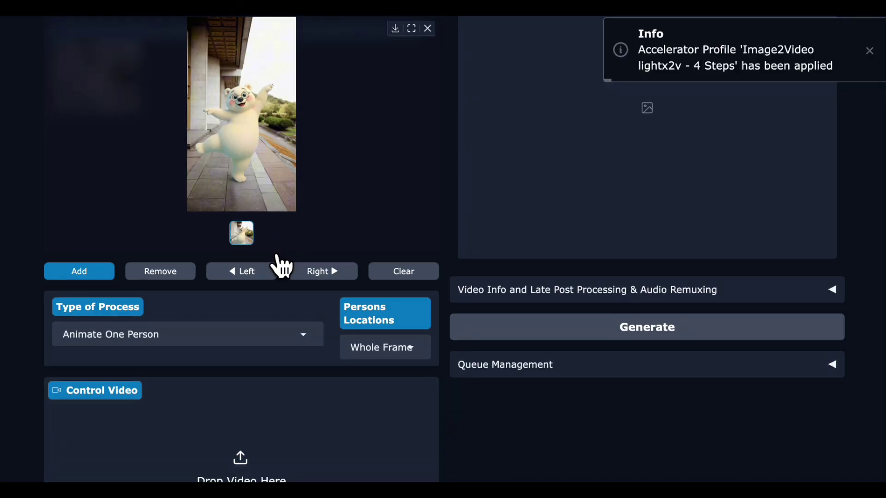
pyautogui.scroll(-1, 283, 265)
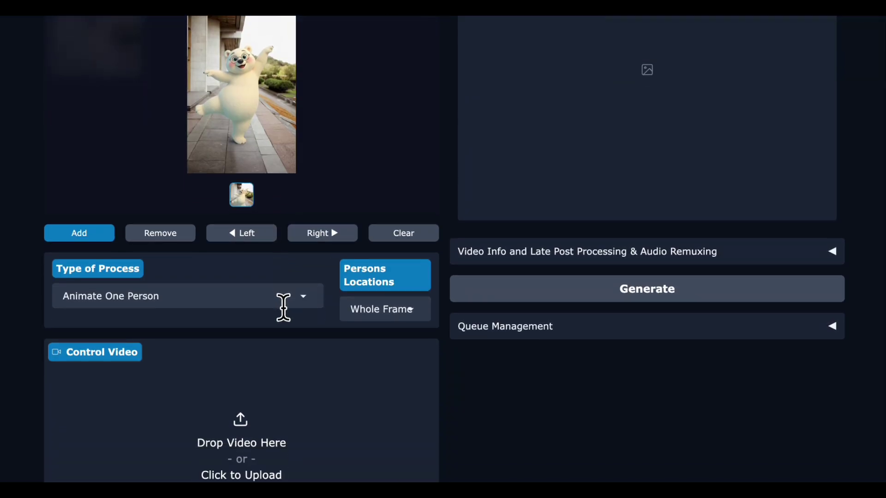
# Step: Keep Animate One Person as process type and Whole Frame as persons location
pyautogui.click(284, 307)
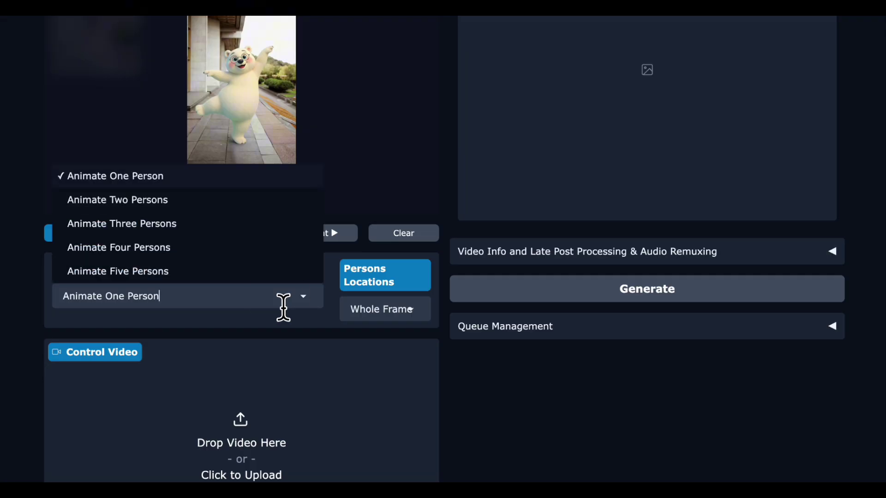
pyautogui.click(306, 320)
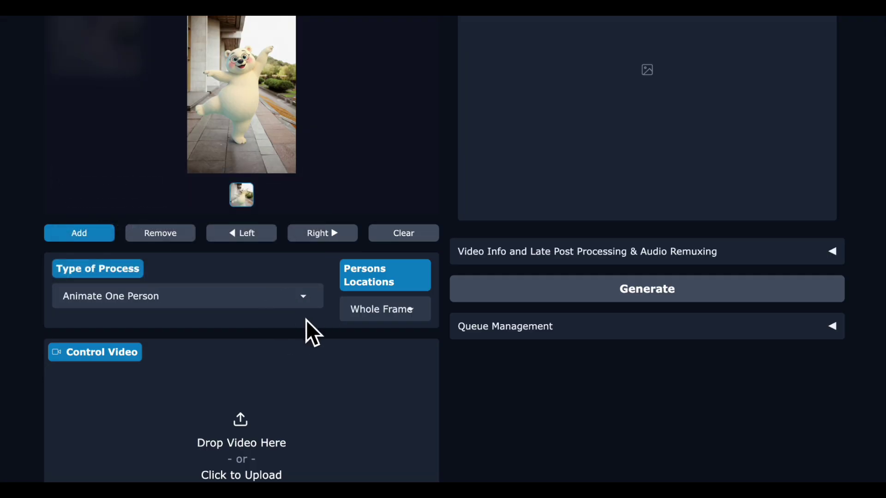
pyautogui.scroll(-2, 306, 323)
pyautogui.click(393, 224)
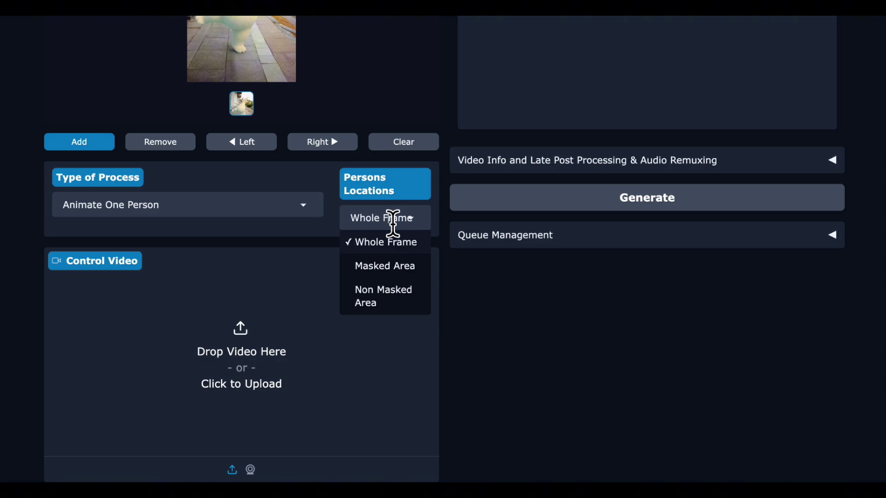
pyautogui.click(354, 233)
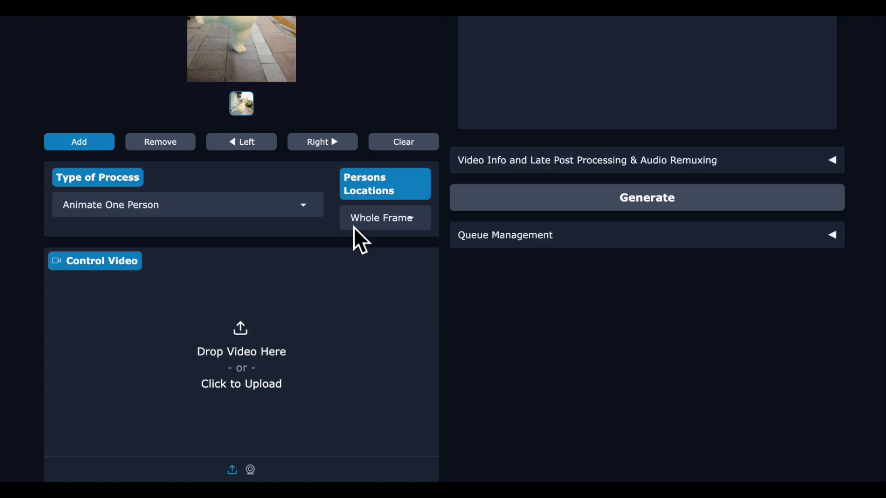
# Step: Upload mocha-dance-16fps.mp4 as the control video
pyautogui.click(375, 293)
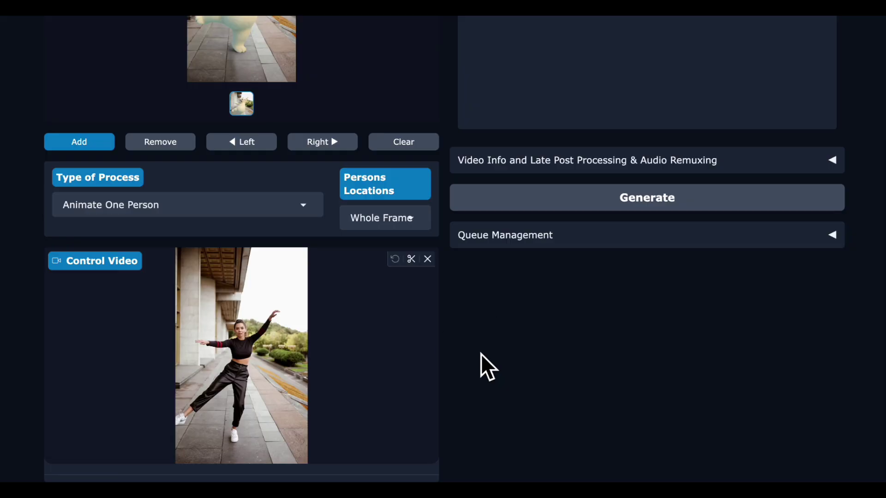
pyautogui.scroll(-3, 481, 354)
pyautogui.scroll(-3, 481, 359)
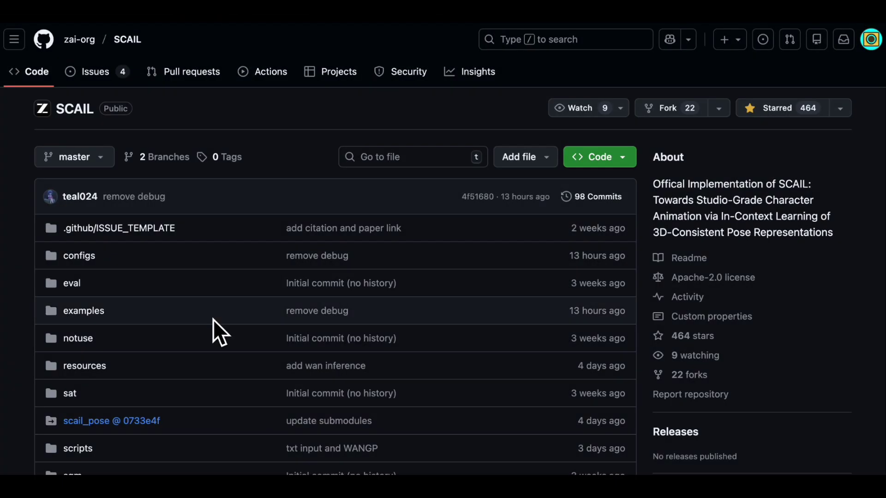
# Step: Open gen_prompts_gemini.py from the SCAIL repository file list
pyautogui.scroll(-4, 213, 319)
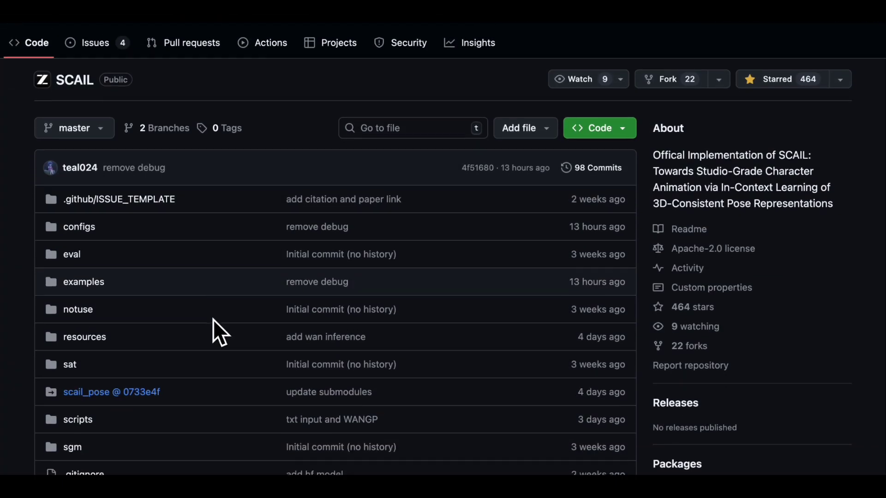
pyautogui.scroll(-4, 212, 319)
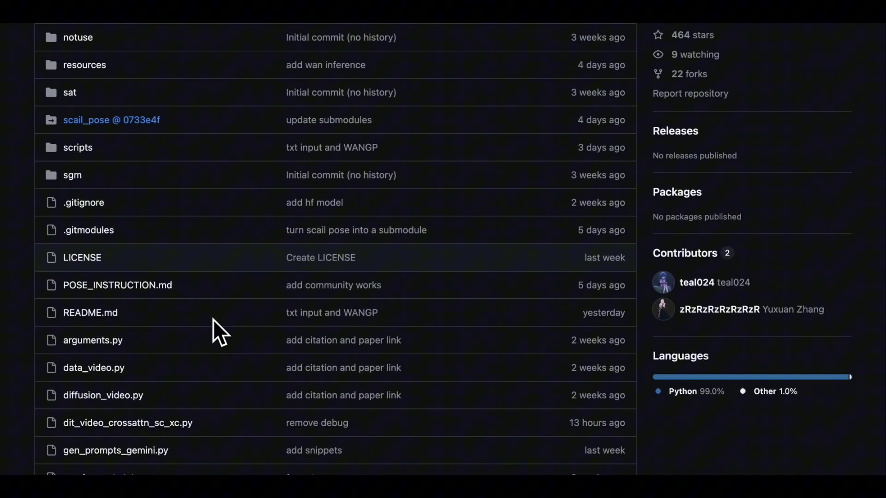
pyautogui.scroll(-1, 213, 319)
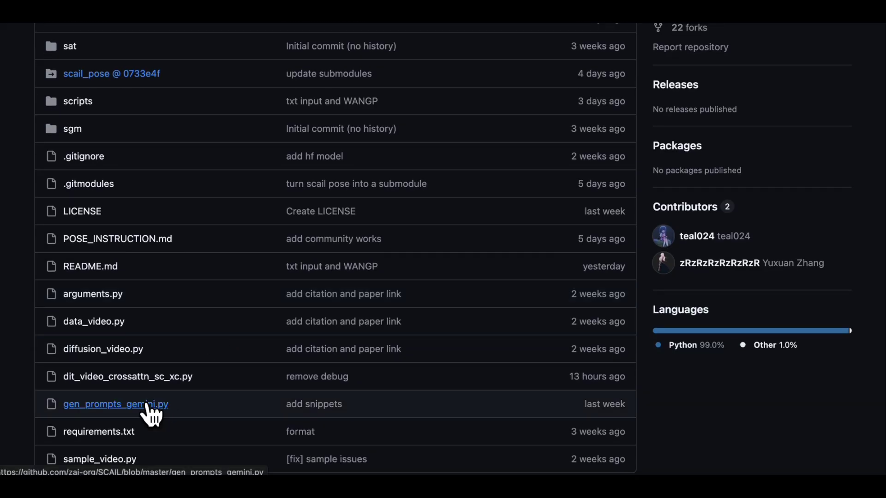
pyautogui.click(149, 406)
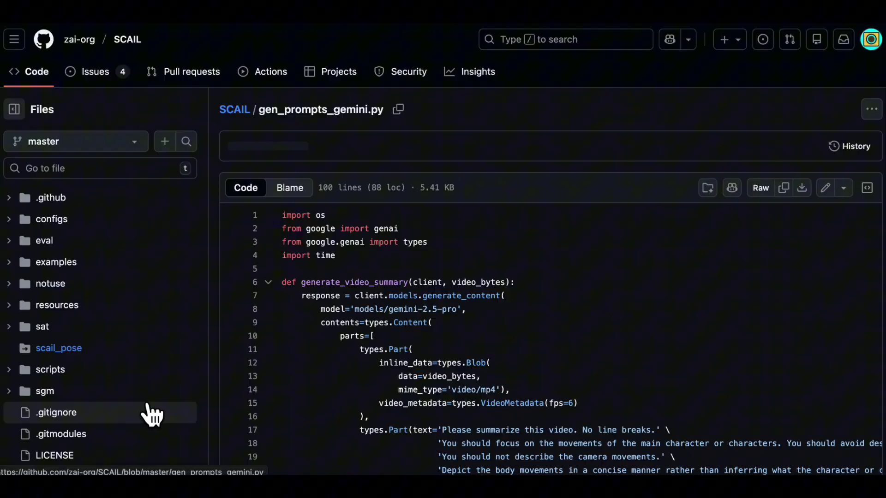
# Step: Scroll through the code to read the Gemini video-summary and final-prompt templates
pyautogui.scroll(-3, 370, 318)
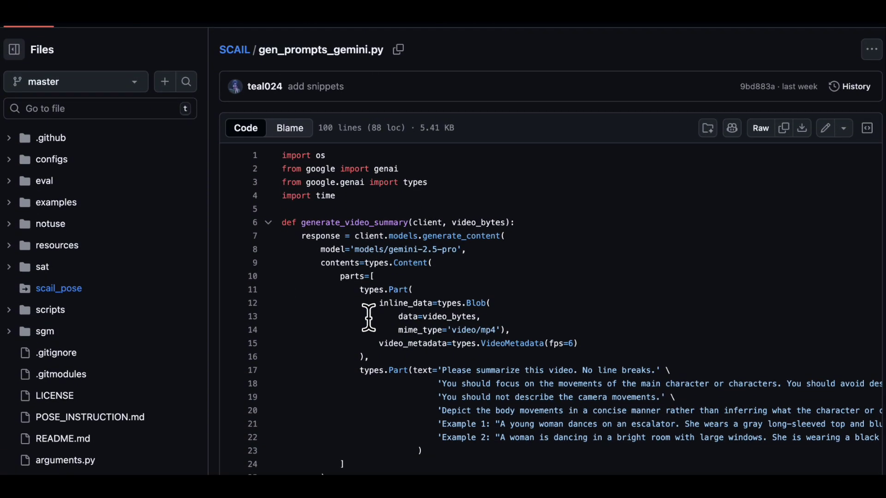
pyautogui.scroll(-1, 369, 317)
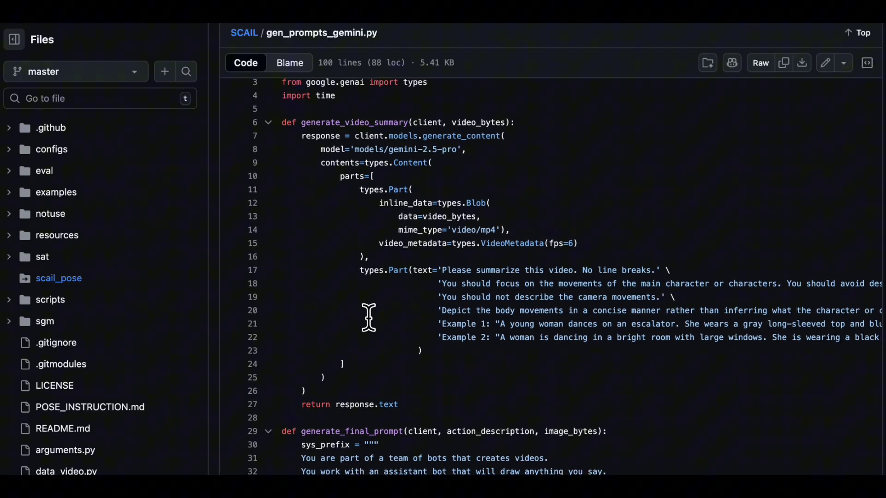
pyautogui.hscroll(3, 416, 355)
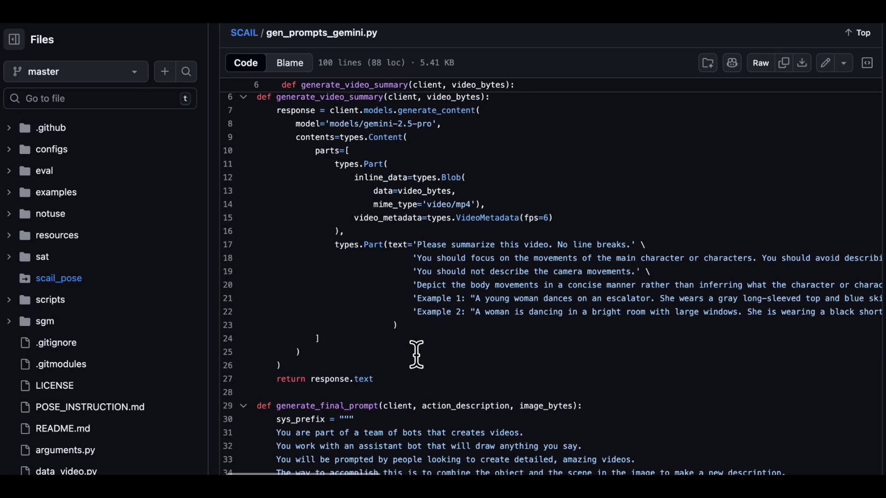
pyautogui.hscroll(8, 422, 351)
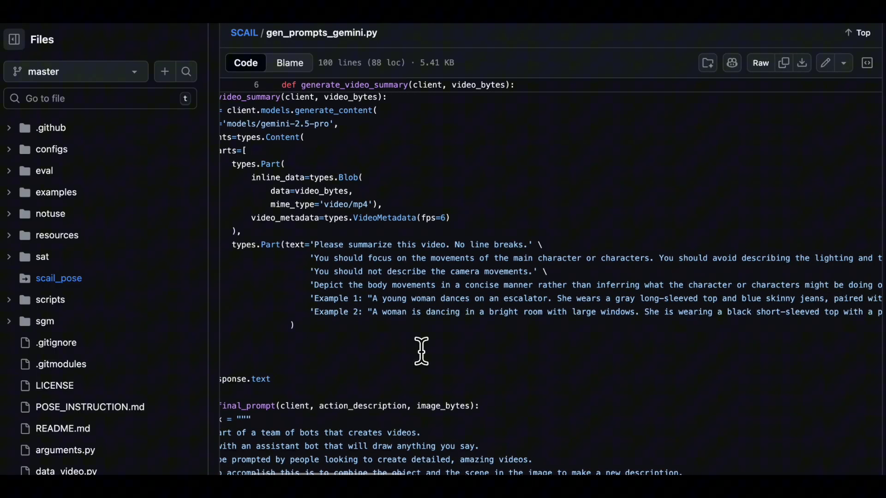
pyautogui.hscroll(7, 421, 352)
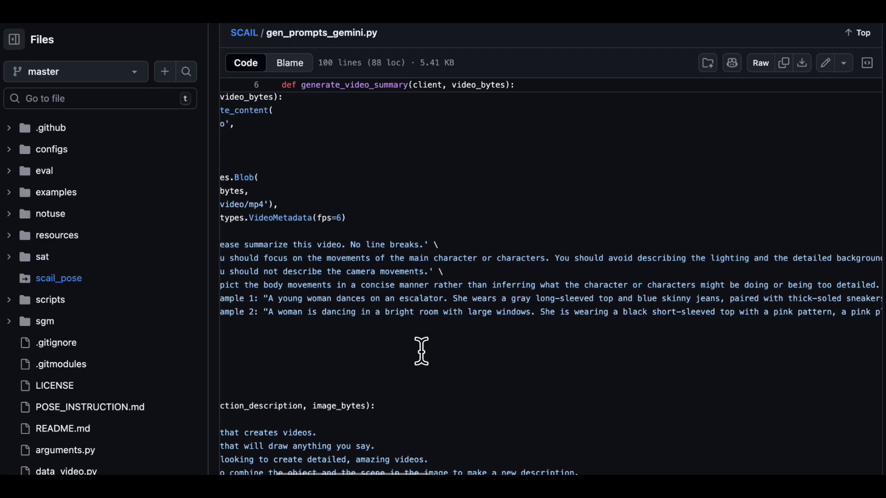
pyautogui.hscroll(2, 421, 351)
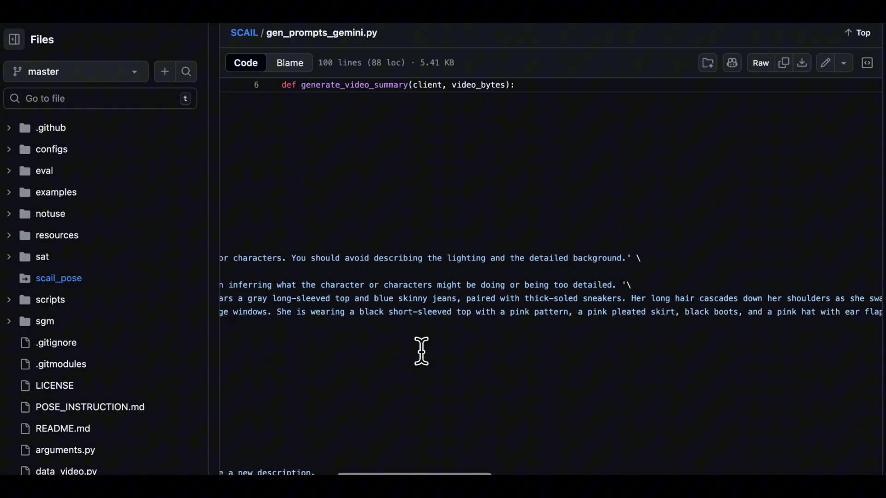
pyautogui.hscroll(10, 422, 352)
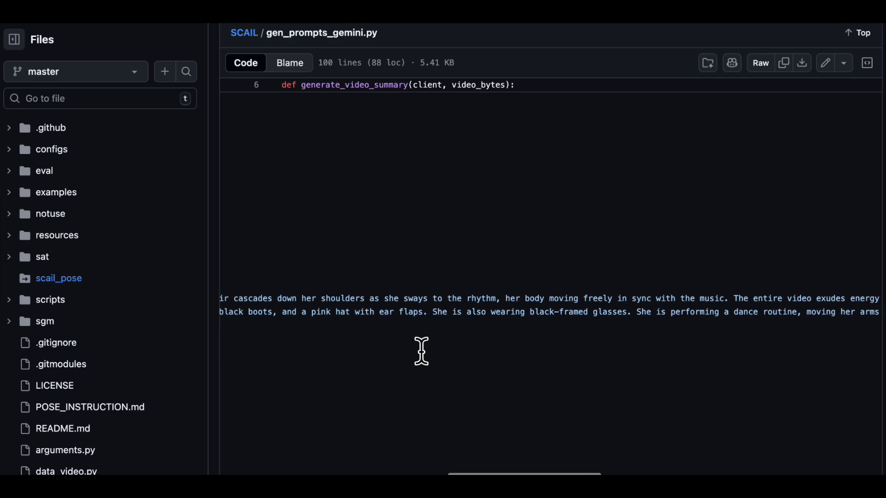
pyautogui.hscroll(10, 421, 352)
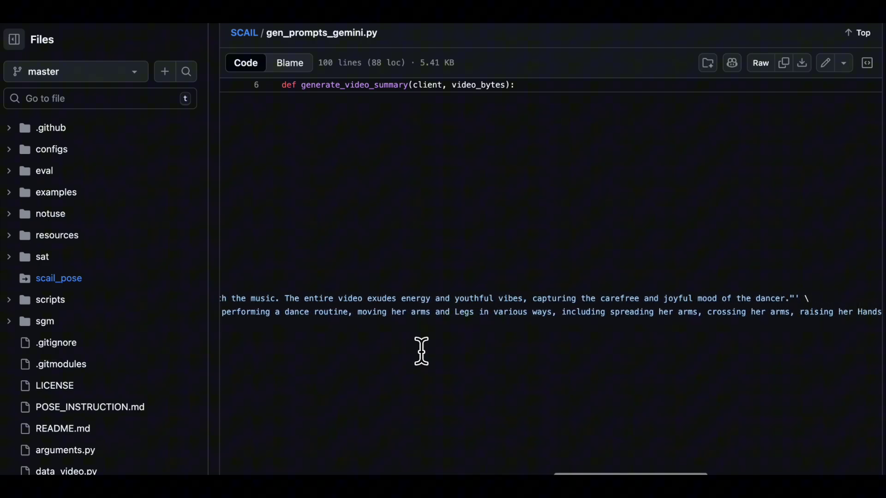
pyautogui.hscroll(3, 422, 351)
pyautogui.hscroll(-15, 422, 352)
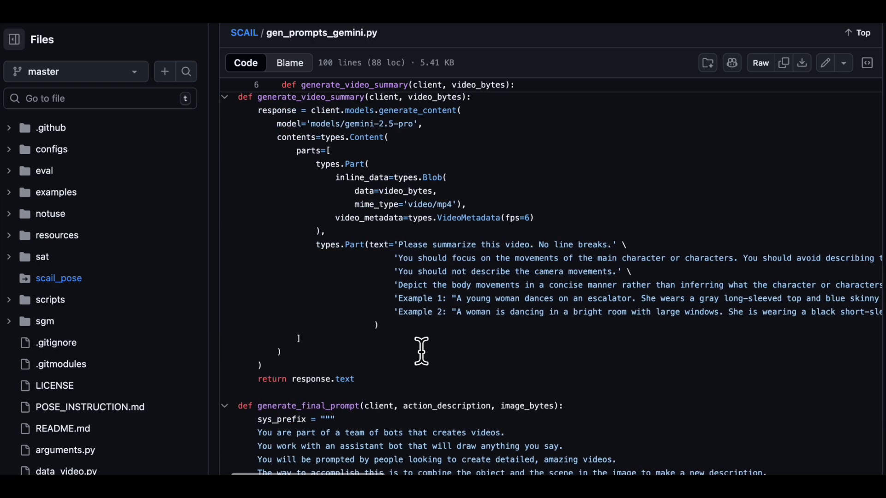
pyautogui.hscroll(-2, 422, 351)
pyautogui.scroll(-5, 422, 352)
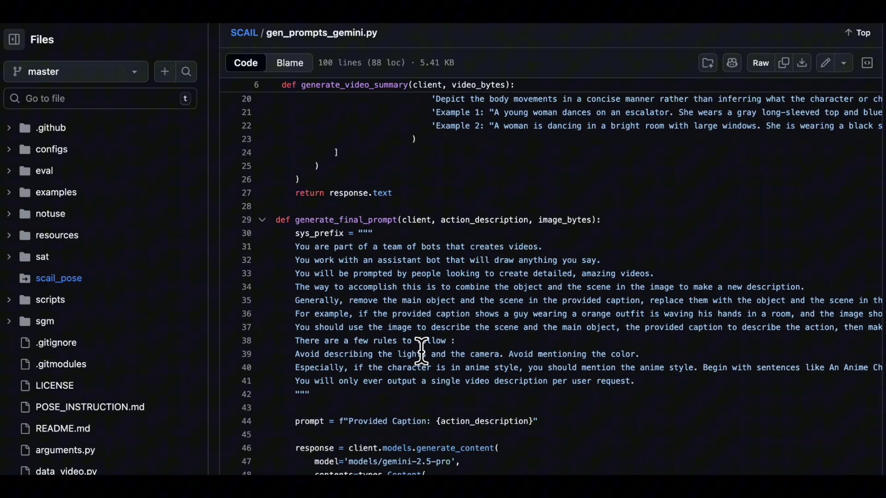
pyautogui.scroll(-1, 422, 353)
pyautogui.scroll(-1, 426, 411)
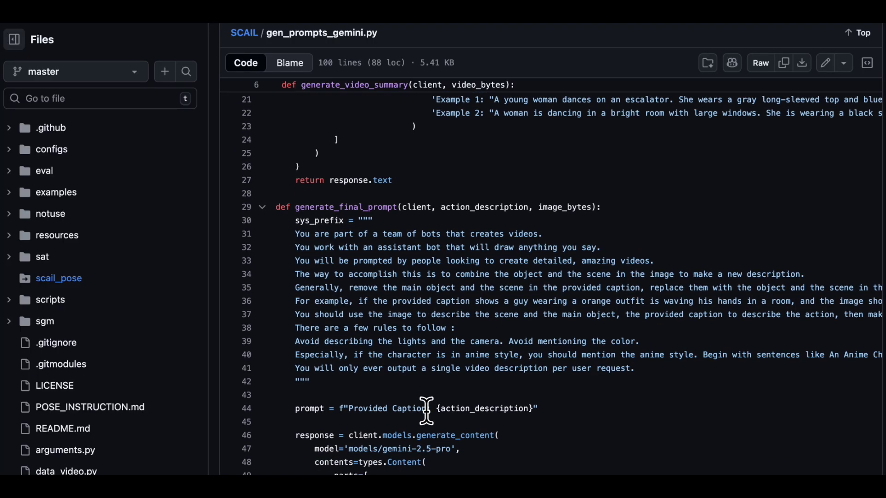
pyautogui.hscroll(3, 427, 411)
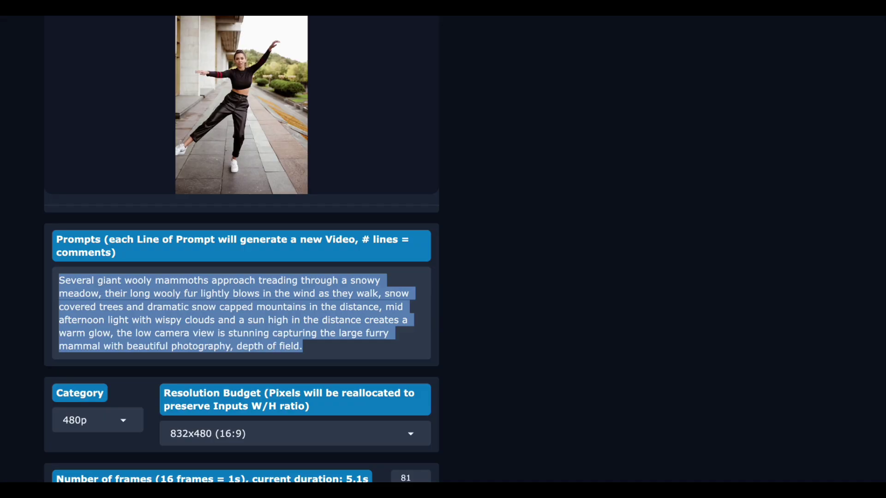
# Step: Write the prompt: a Pixar-style animated polar bear dancing on a sidewalk with a park in the distance
pyautogui.write('A pixar st')
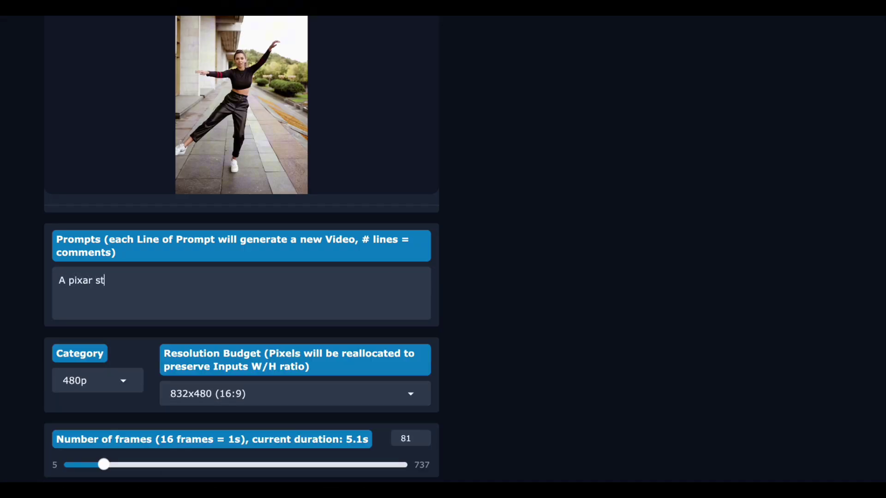
pyautogui.write('yle animated polar bear dances. He is in a photorealistic scene on a')
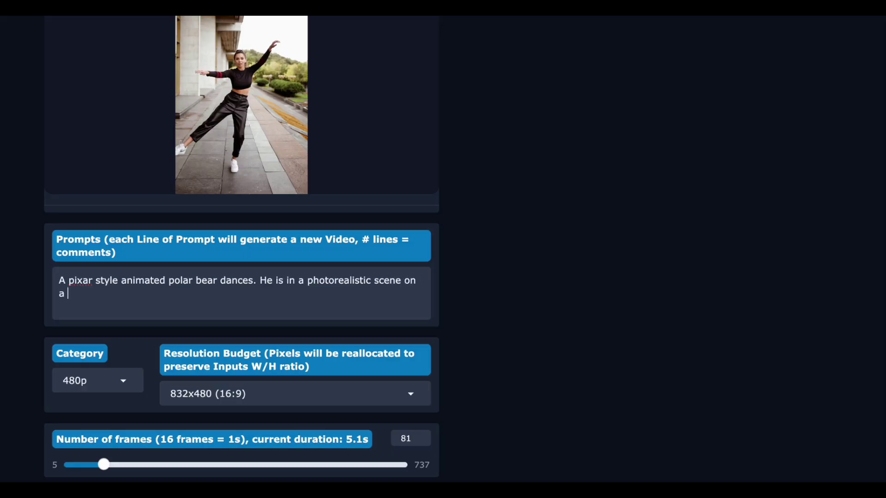
pyautogui.write('ewalk wiht')
pyautogui.press('BackSpace')
pyautogui.press('BackSpace')
pyautogui.press('BackSpace')
pyautogui.write('th a park in the ')
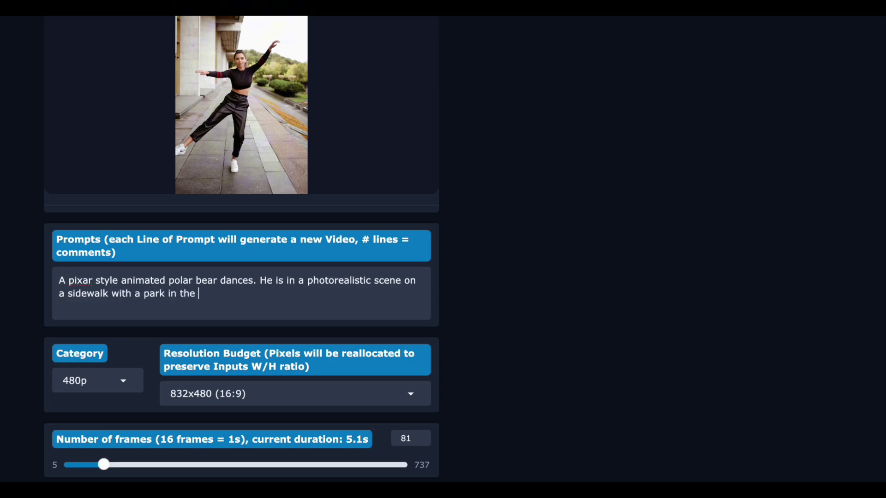
pyautogui.write('distance.')
pyautogui.scroll(-3, 167, 295)
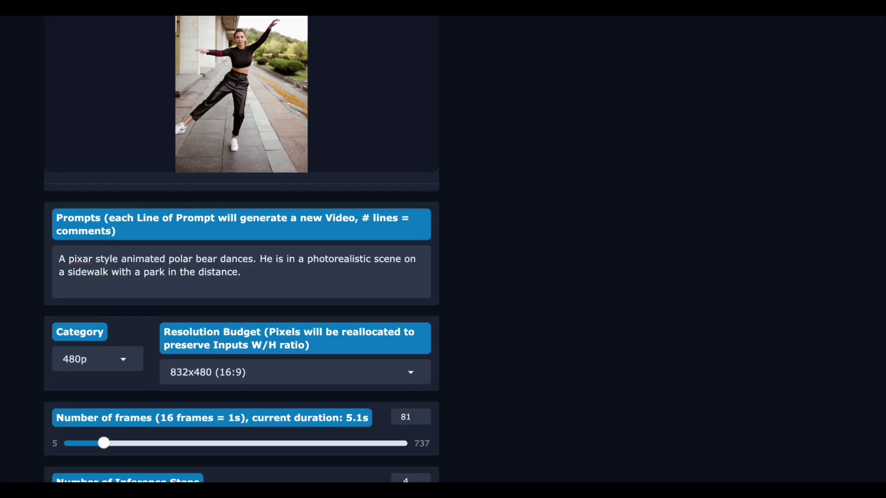
# Step: Set the resolution to 540p, 544x960 (9:16) portrait
pyautogui.click(128, 225)
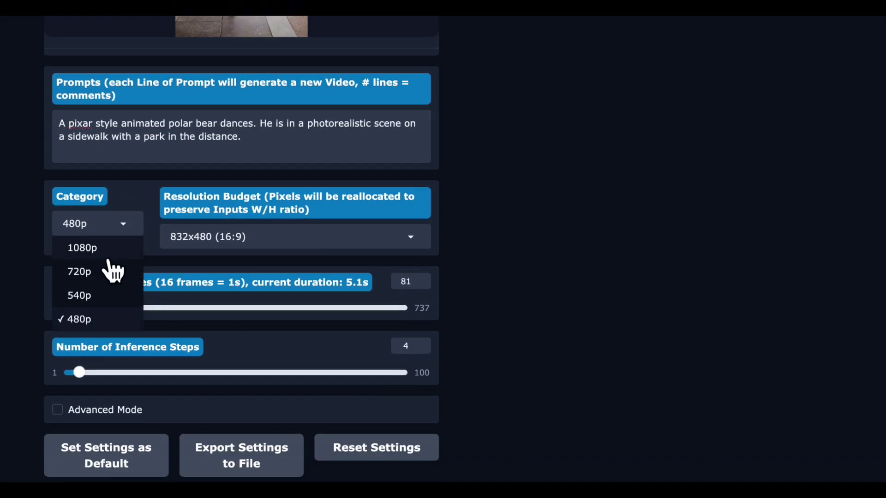
pyautogui.click(107, 295)
pyautogui.click(205, 245)
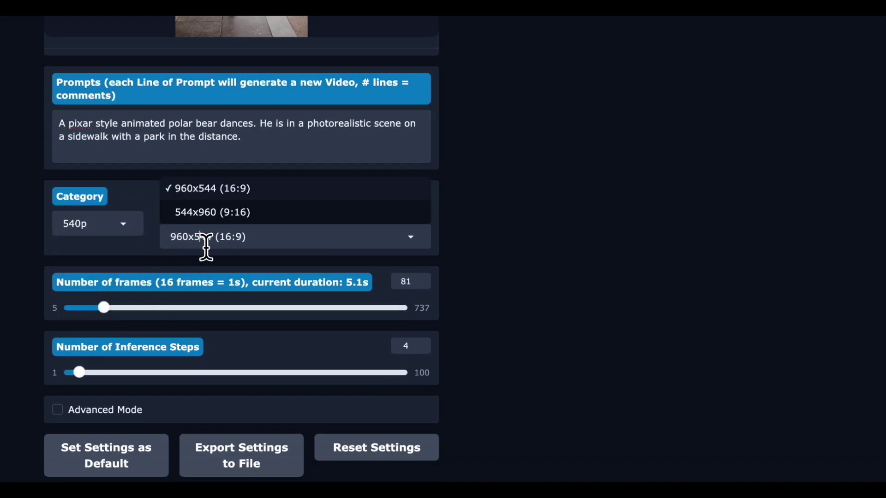
pyautogui.click(208, 218)
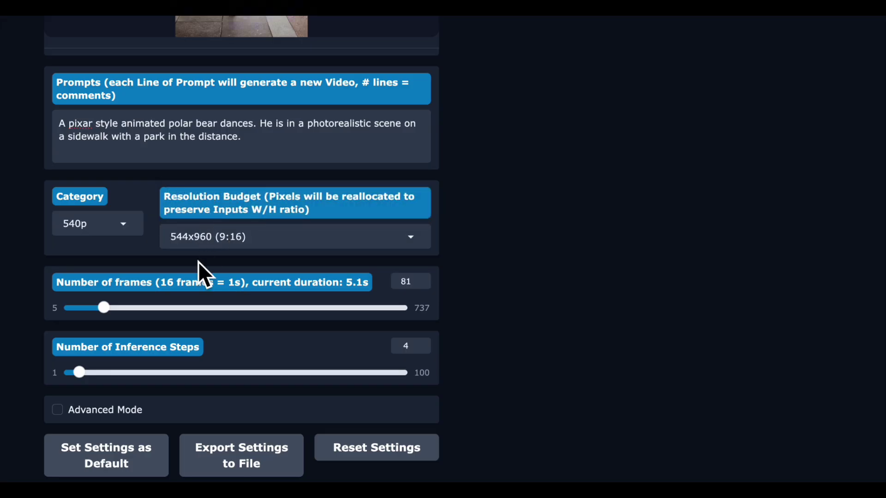
# Step: Change the number of frames from 81 to 48
pyautogui.scroll(-1, 198, 261)
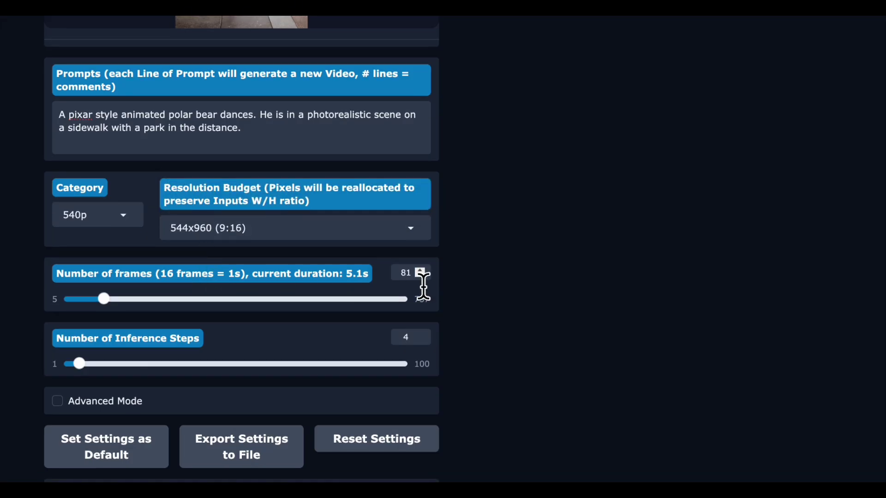
pyautogui.doubleClick(412, 273)
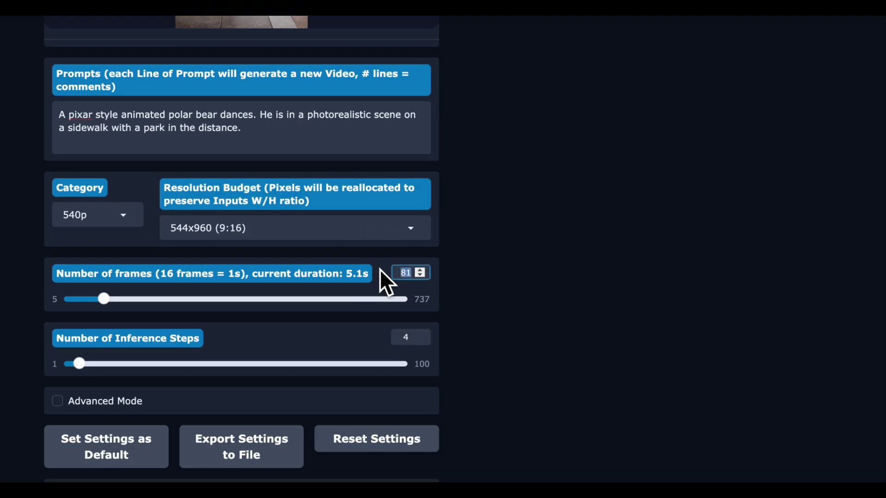
pyautogui.write('48')
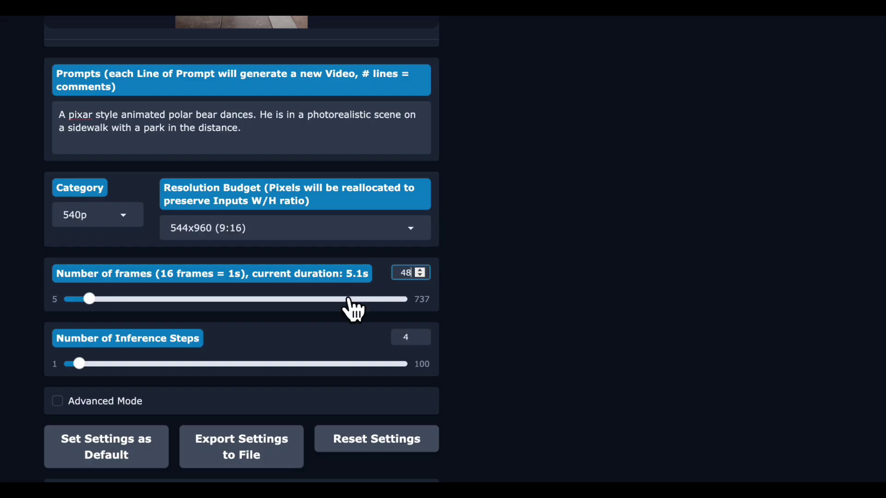
pyautogui.scroll(-3, 343, 308)
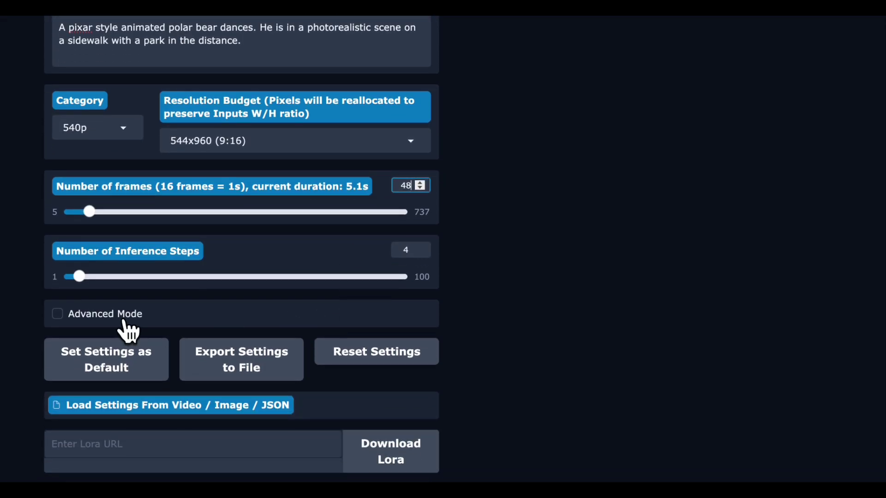
# Step: Enable Advanced Mode and set Post Processing temporal upsampling to Rife x2 frames/s
pyautogui.click(58, 314)
pyautogui.scroll(-4, 93, 312)
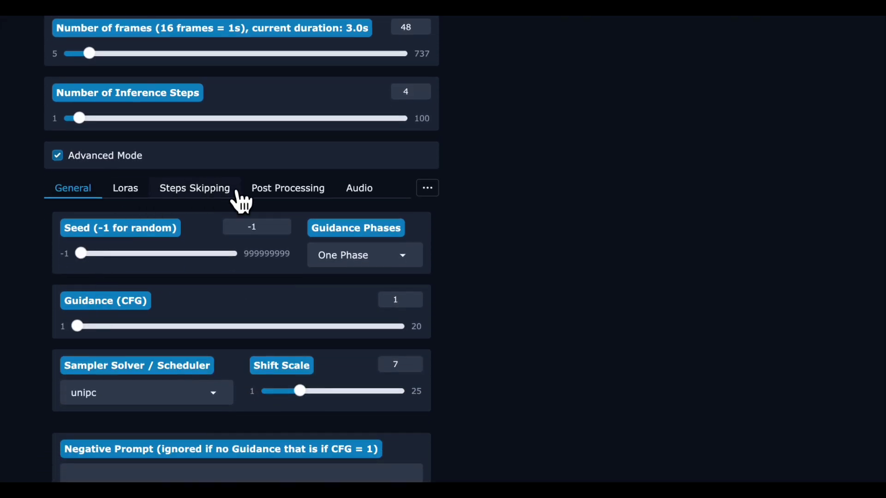
pyautogui.click(292, 195)
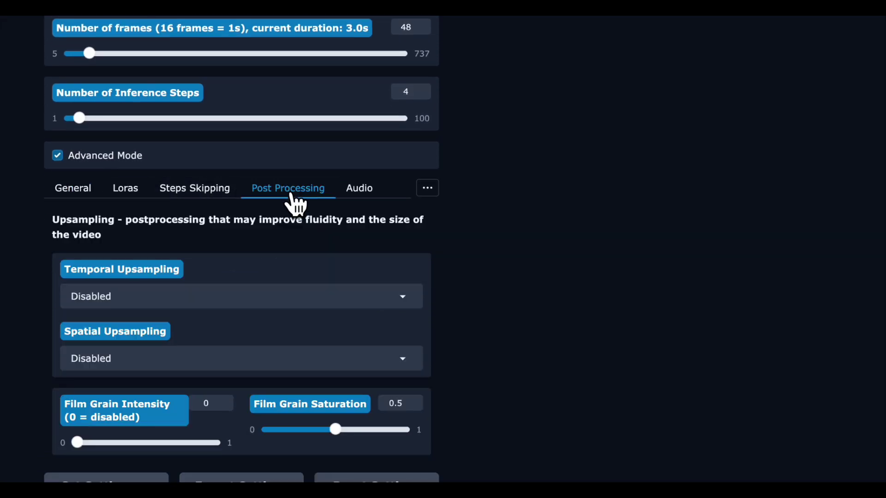
pyautogui.click(266, 300)
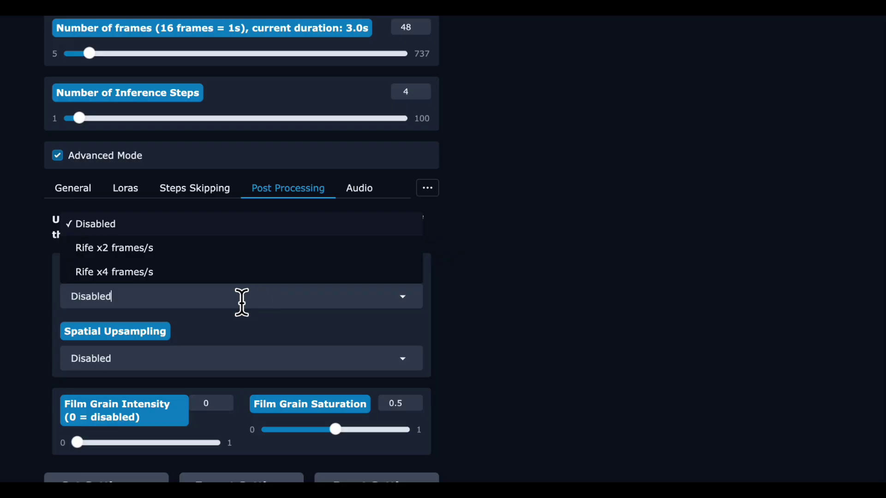
pyautogui.click(167, 250)
pyautogui.scroll(-2, 334, 331)
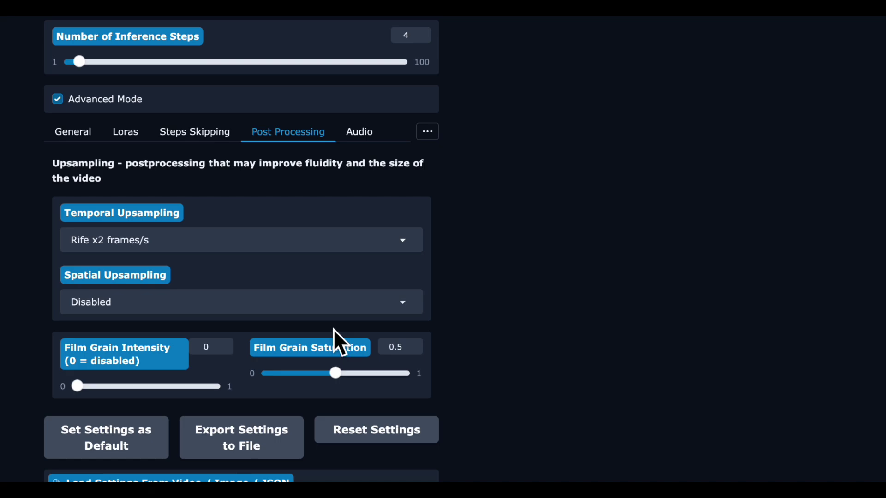
pyautogui.click(434, 132)
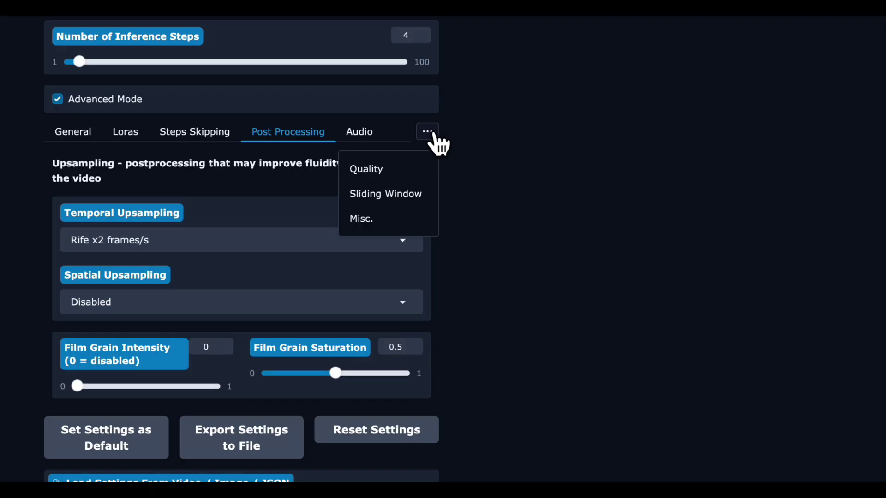
# Step: View the Quality settings page
pyautogui.click(403, 170)
pyautogui.scroll(-2, 402, 176)
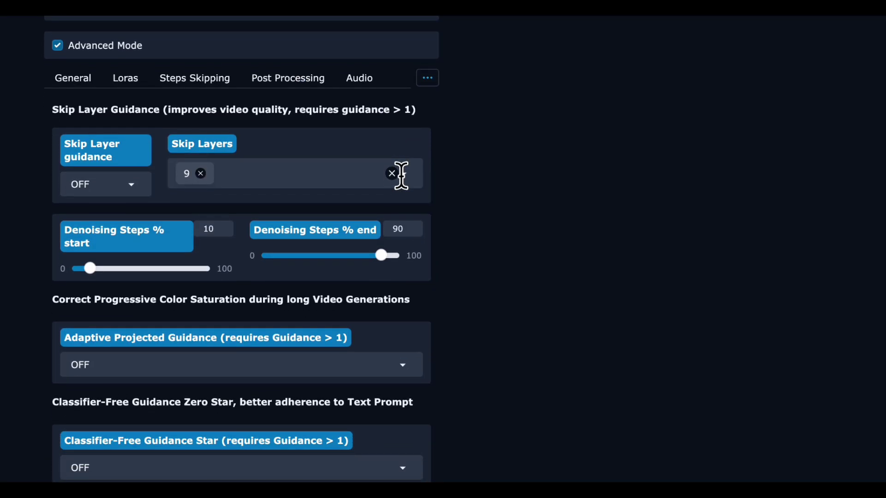
pyautogui.scroll(2, 400, 174)
# Step: Show the Misc settings and list the Override Frames Per Second options
pyautogui.click(424, 141)
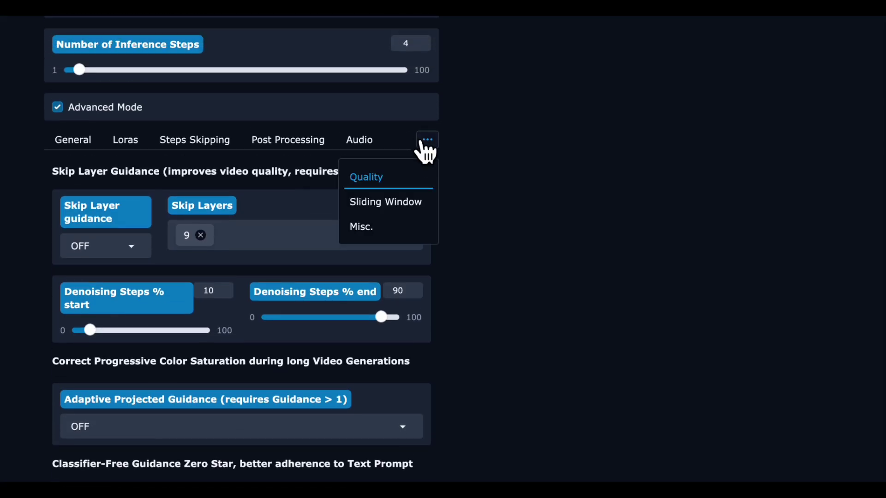
pyautogui.click(401, 227)
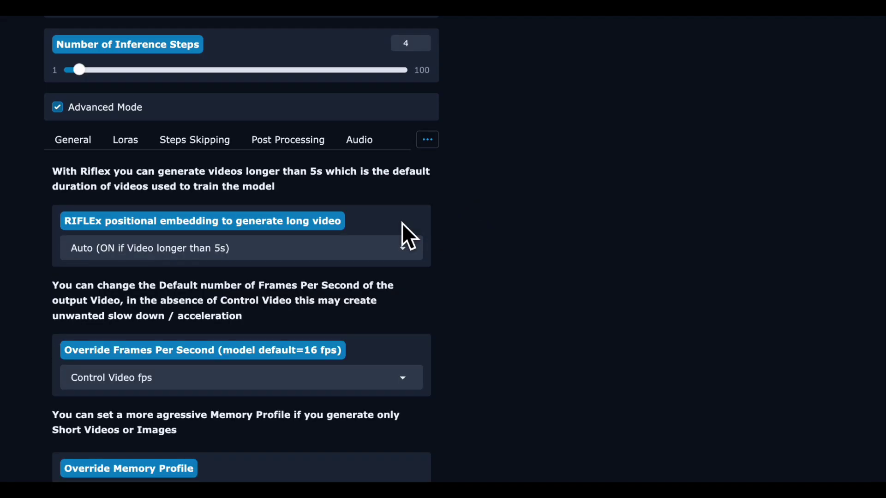
pyautogui.scroll(-2, 402, 223)
pyautogui.scroll(-1, 403, 224)
pyautogui.click(401, 226)
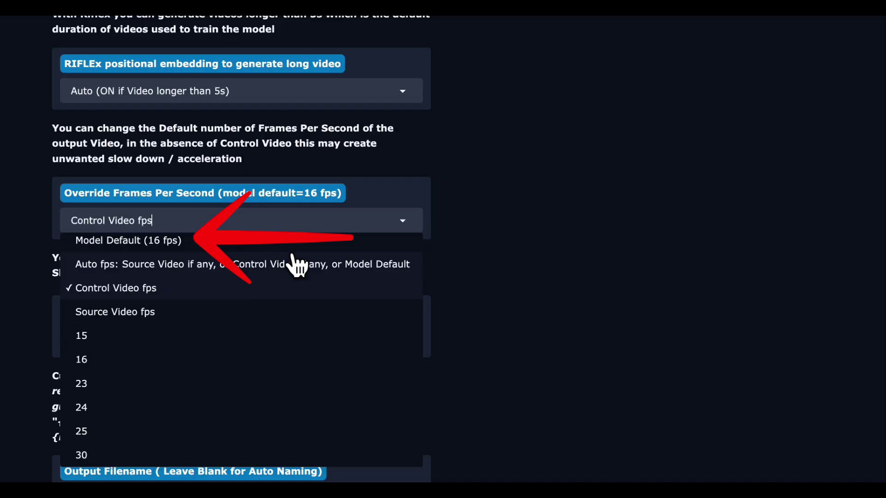
# Step: Keep Control Video fps and start generating the dancing polar bear video, then view the queue preview
pyautogui.click(517, 200)
pyautogui.scroll(20, 517, 201)
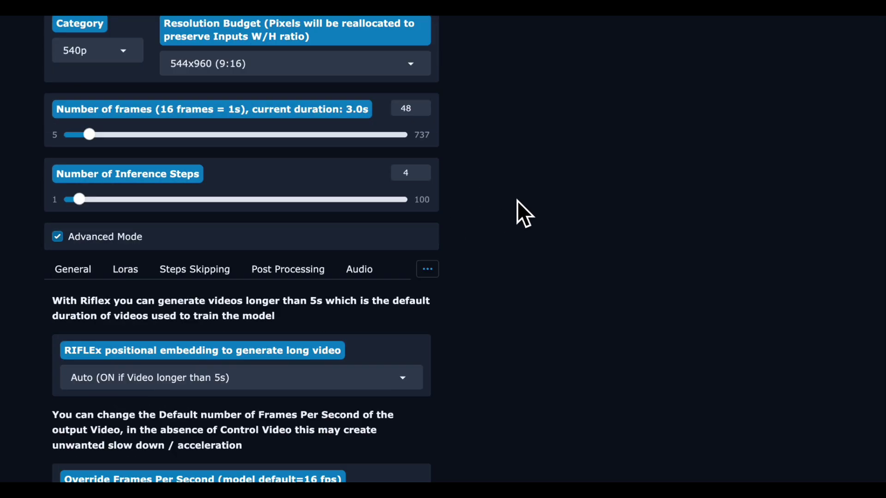
pyautogui.scroll(-6, 517, 200)
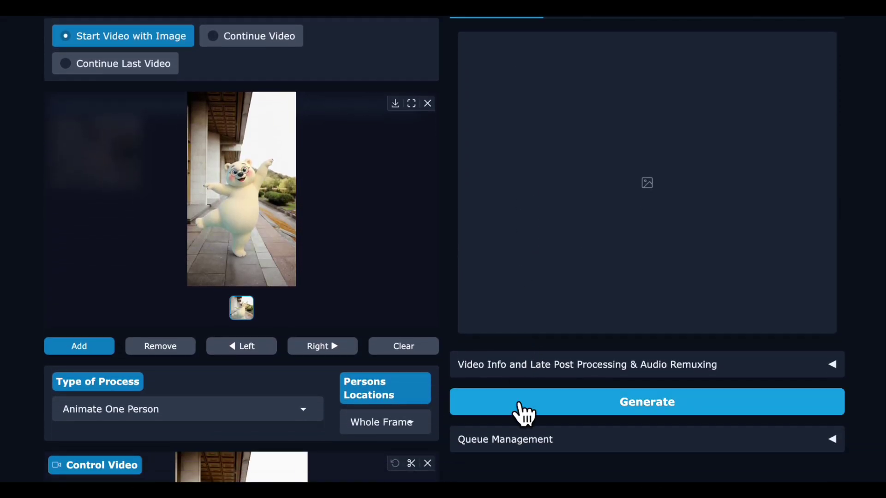
pyautogui.click(522, 404)
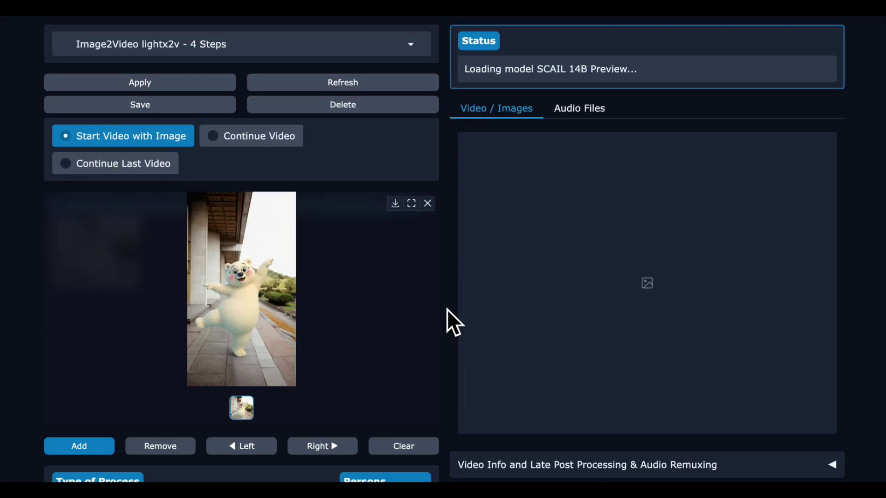
pyautogui.scroll(-5, 447, 310)
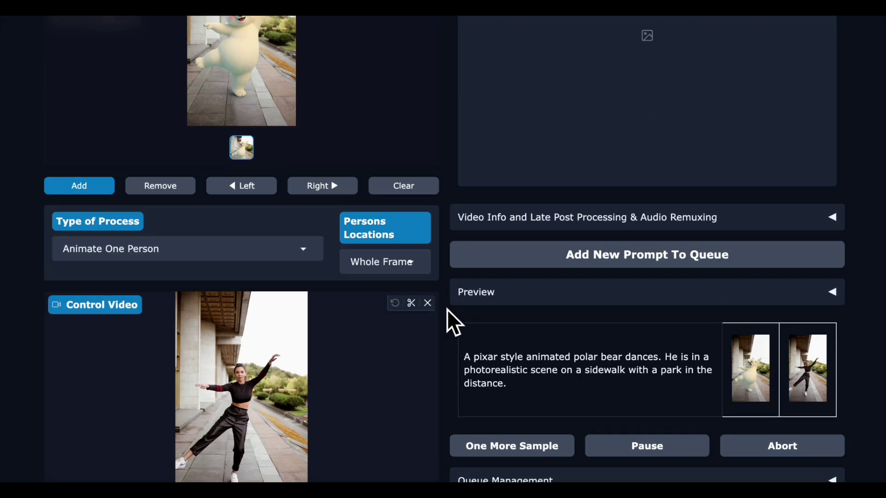
pyautogui.scroll(-8, 436, 383)
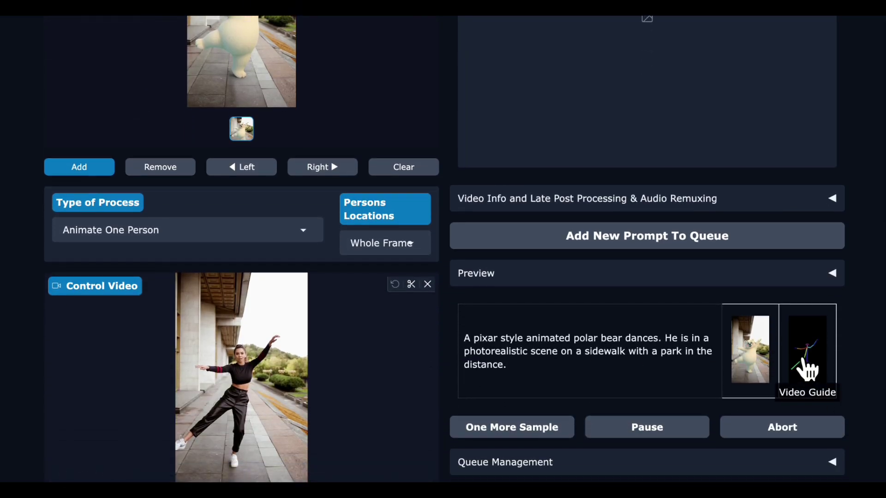
pyautogui.click(808, 369)
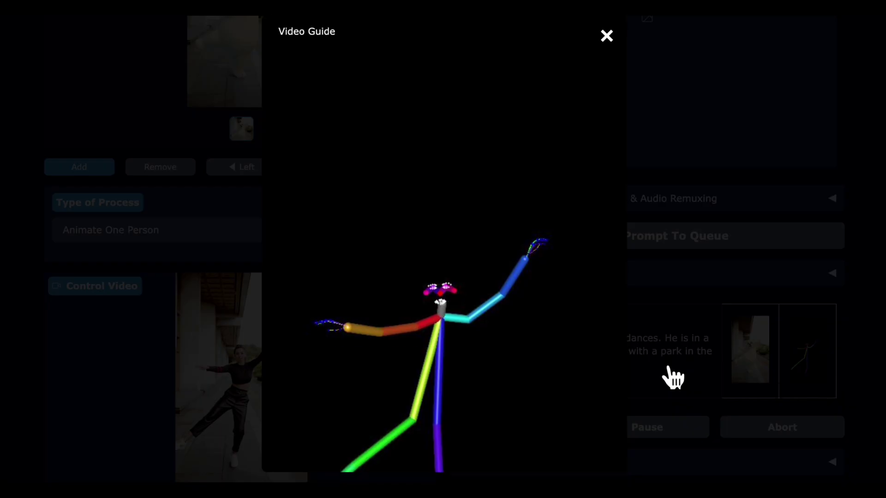
pyautogui.scroll(-1, 673, 377)
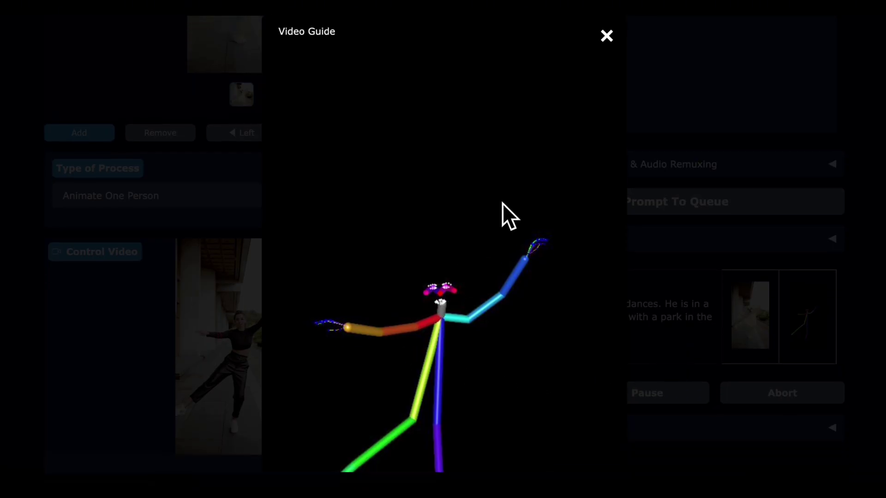
pyautogui.click(607, 35)
pyautogui.click(609, 36)
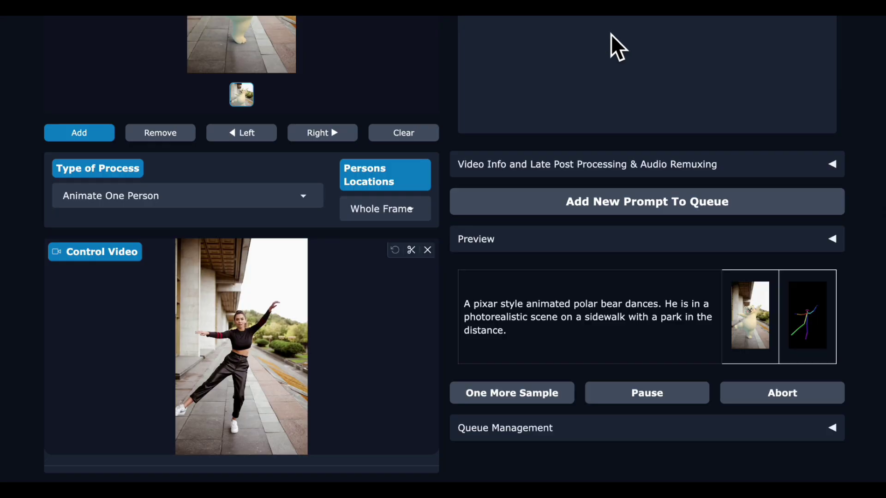
pyautogui.scroll(6, 622, 176)
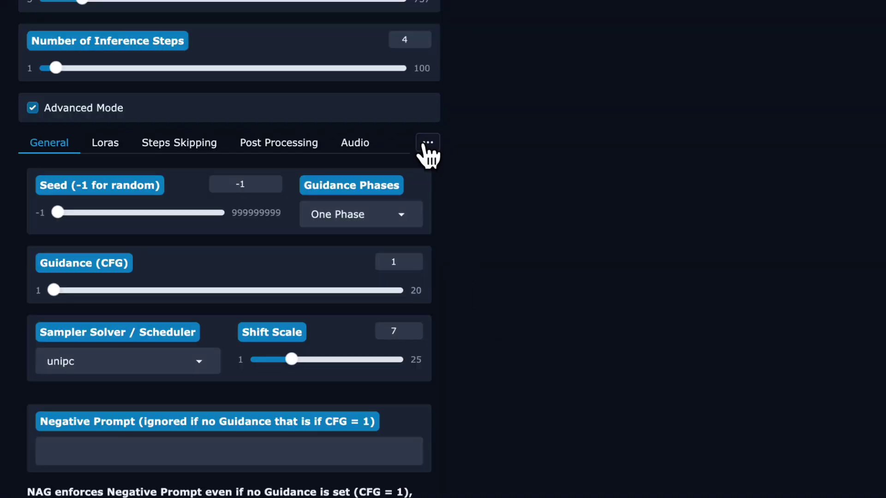
# Step: Show the Sliding Window settings: window size 81, frame overlap 1, color correction 0
pyautogui.click(426, 144)
pyautogui.click(401, 207)
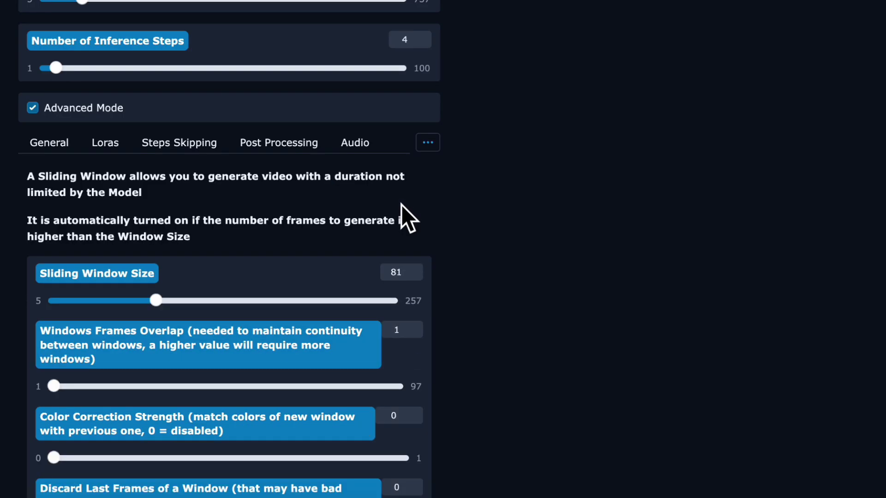
pyautogui.scroll(-2, 408, 274)
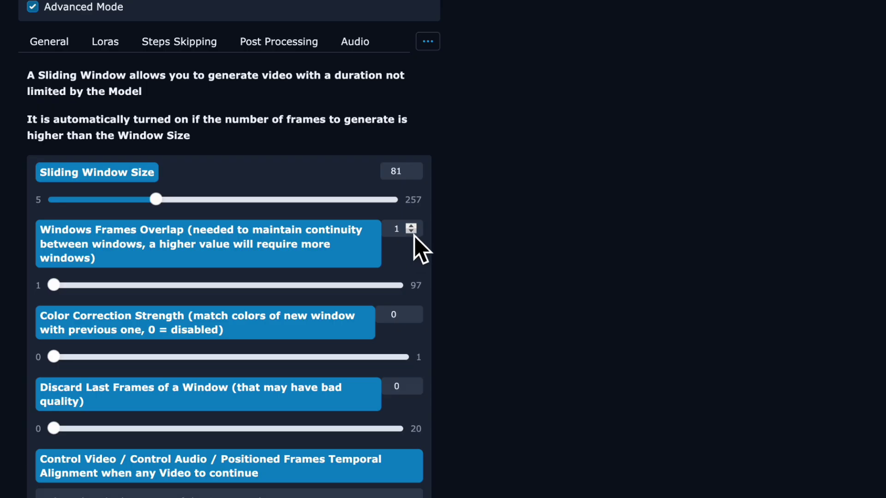
pyautogui.scroll(-3, 414, 236)
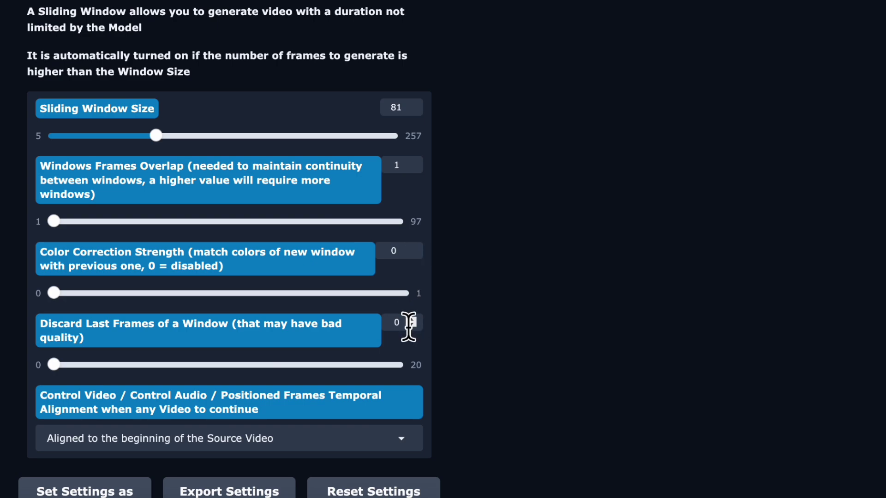
pyautogui.scroll(-1, 409, 328)
pyautogui.scroll(3, 409, 323)
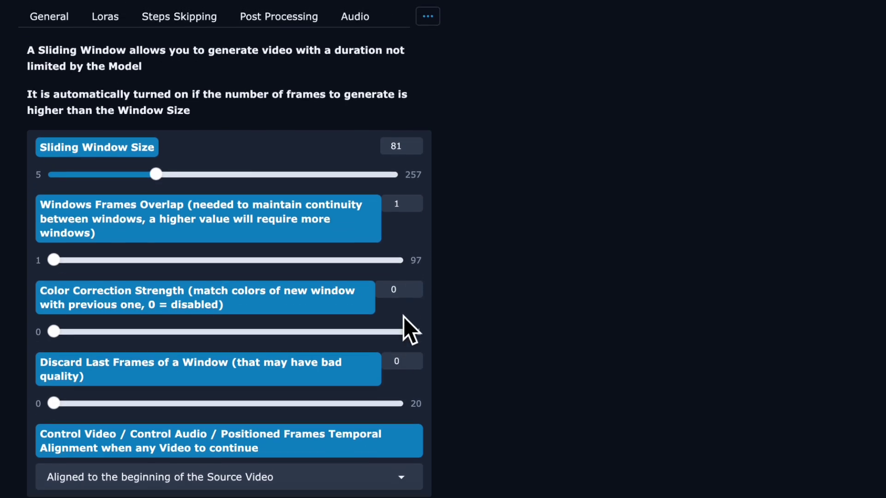